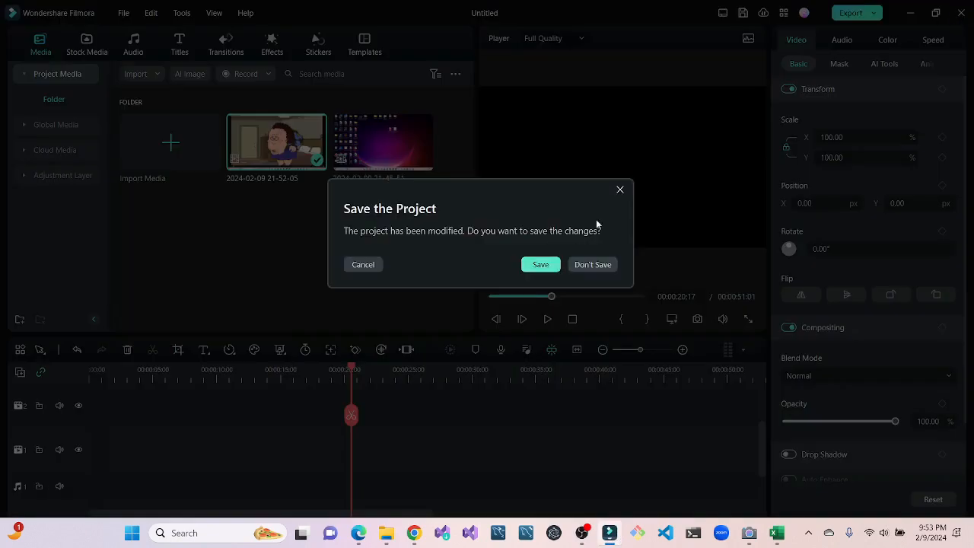
# - Dismiss the save prompt, minimize Filmora and switch to Wrapper: Offline with its developer tools closed
pyautogui.click(619, 190)
pyautogui.click(909, 12)
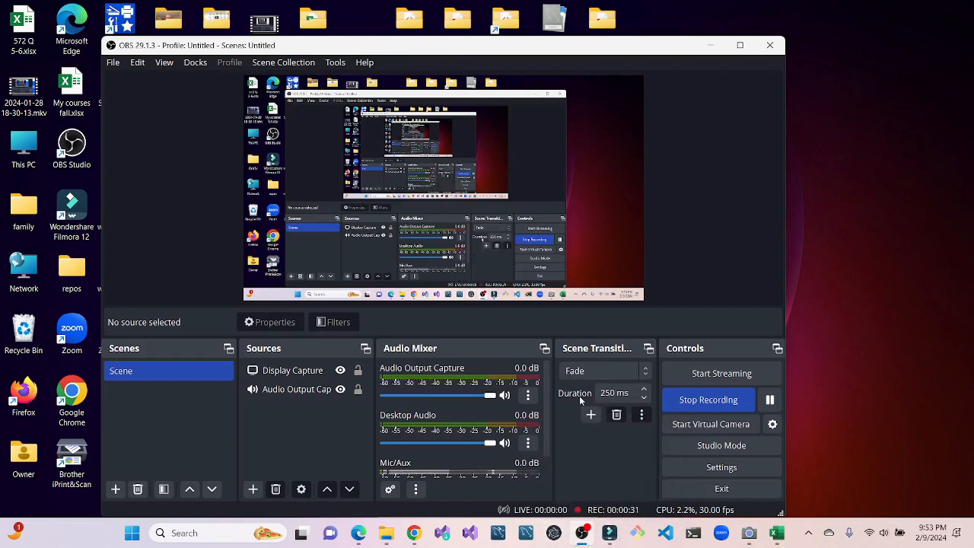
pyautogui.click(553, 532)
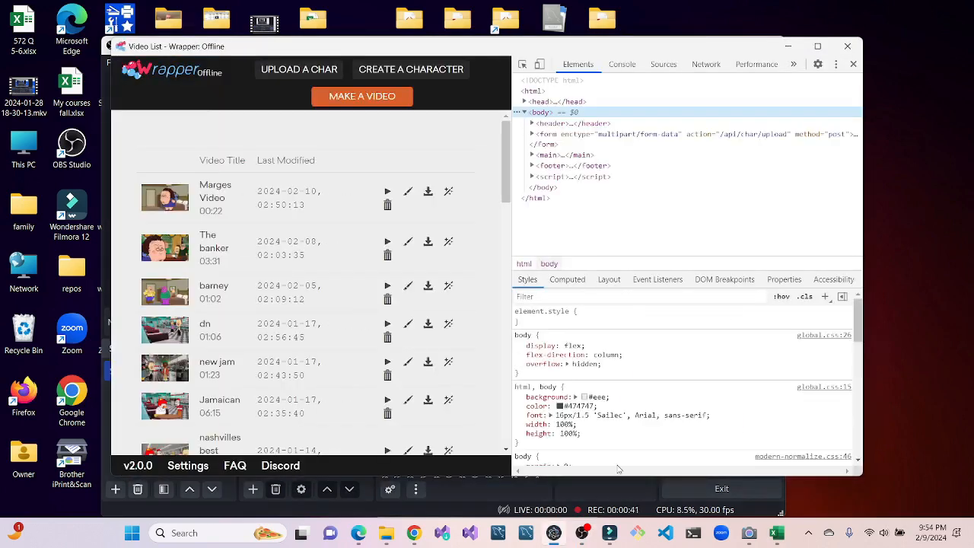
pyautogui.click(852, 64)
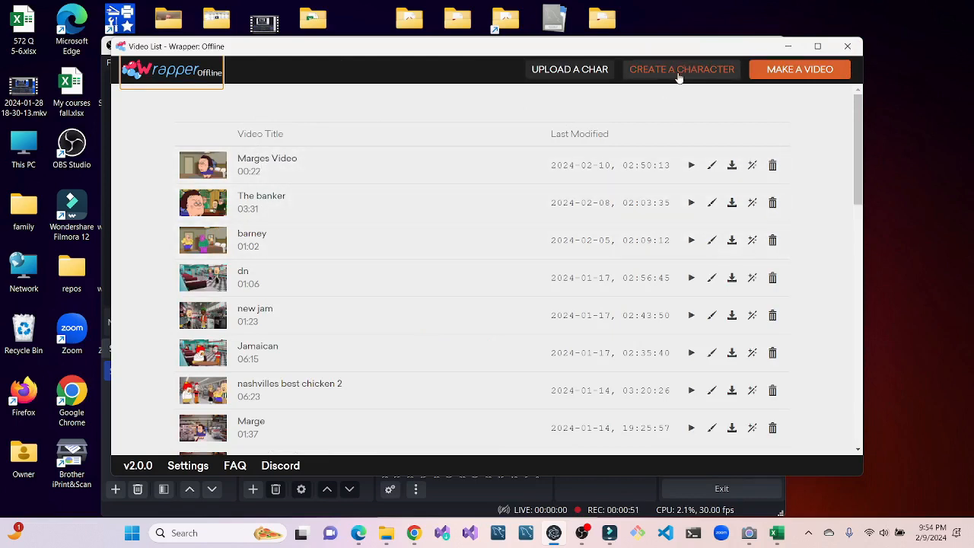
# - Start a new video with the Comedy World theme and give its first scene the outdoor camp background with beige tents
pyautogui.click(785, 74)
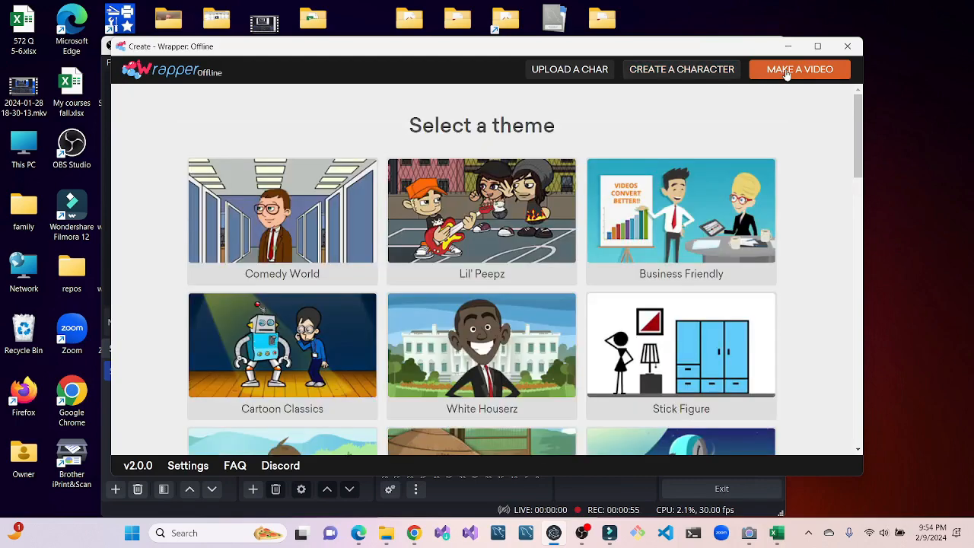
pyautogui.click(294, 192)
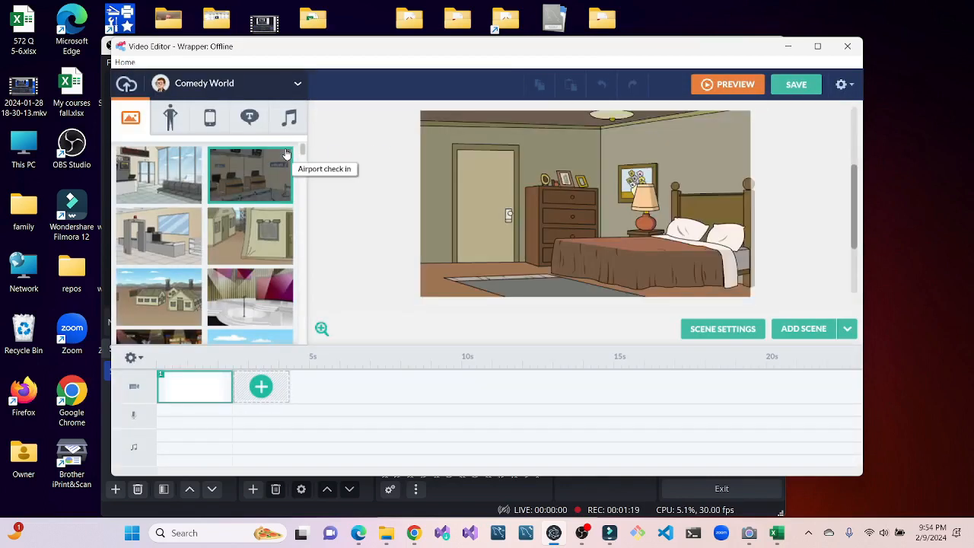
pyautogui.click(223, 165)
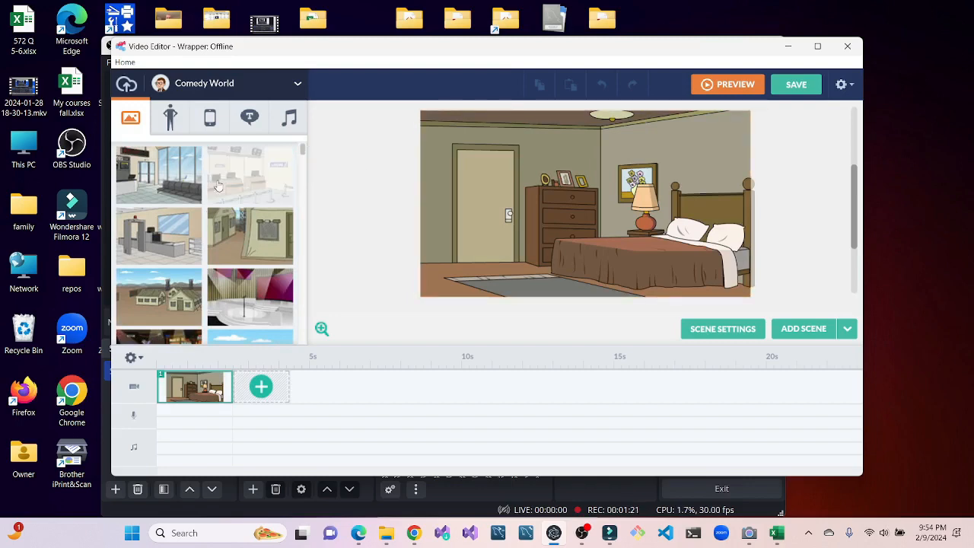
pyautogui.click(180, 236)
pyautogui.click(260, 255)
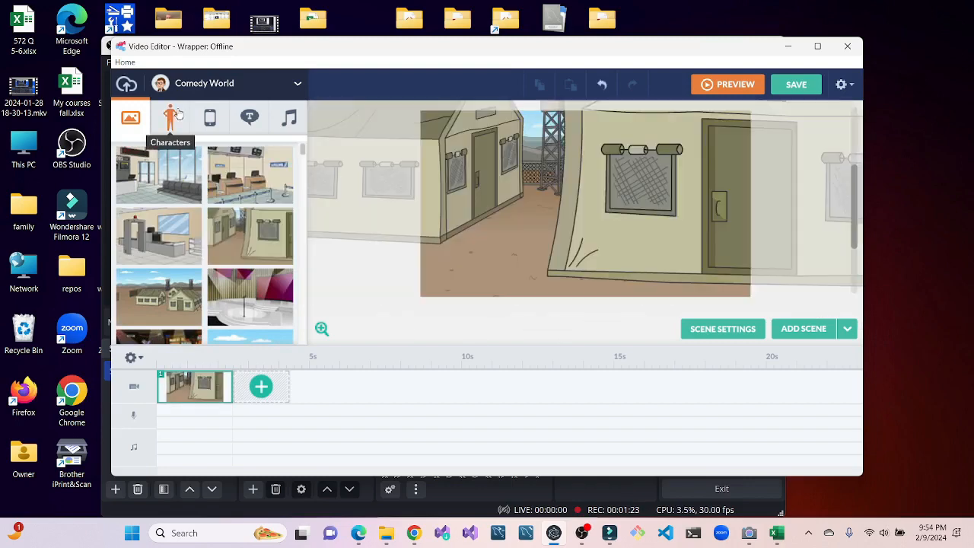
# - Add two custom characters with glasses to the scene, one in a green jacket and one in a dark green suit
pyautogui.click(175, 115)
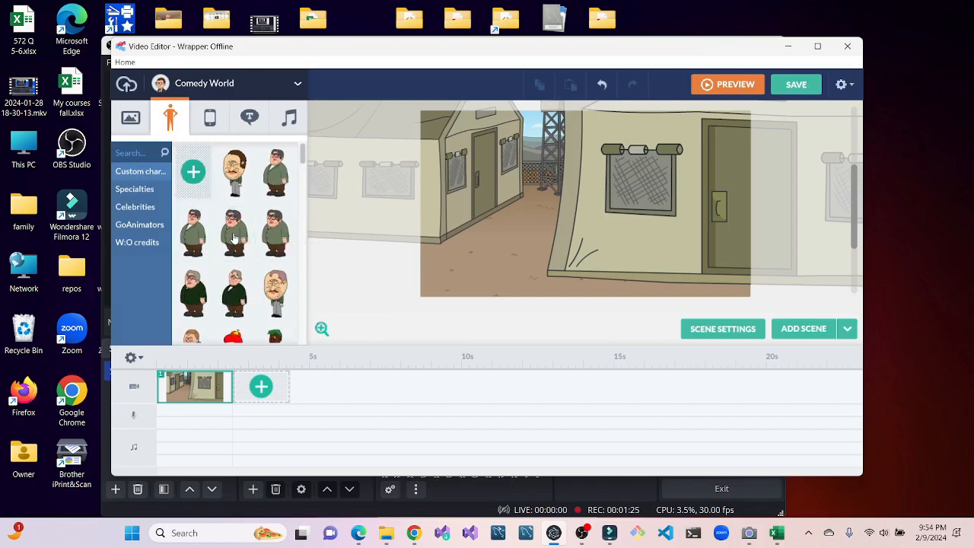
pyautogui.click(234, 239)
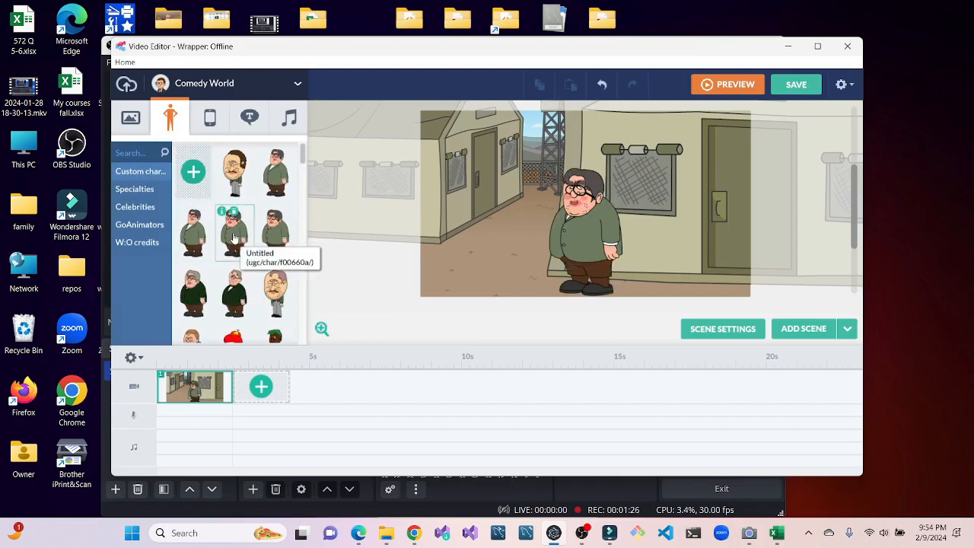
pyautogui.click(234, 303)
# - Add the bald custom character in the black jacket and place him to the left of the other two
pyautogui.moveTo(305, 156); pyautogui.dragTo(303, 216)
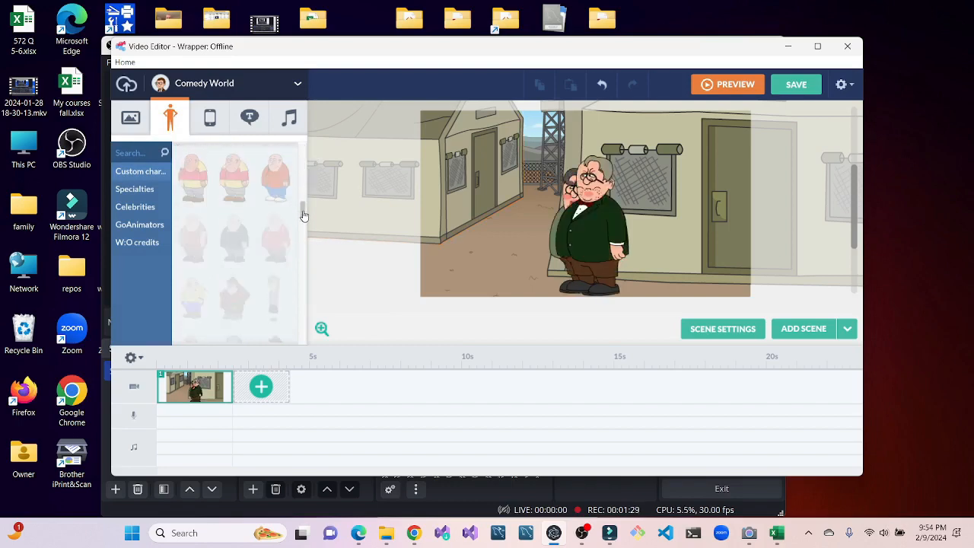
pyautogui.click(249, 240)
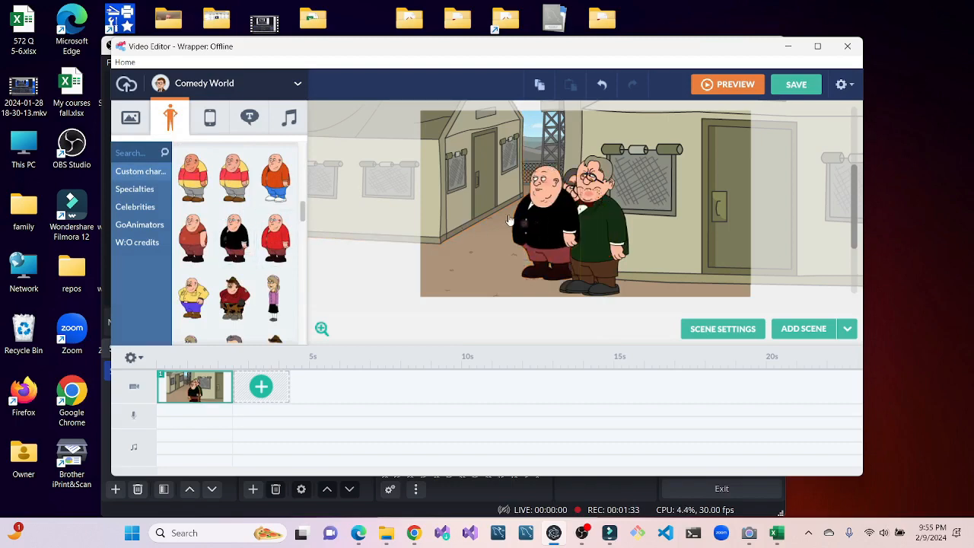
pyautogui.moveTo(490, 219); pyautogui.dragTo(489, 219)
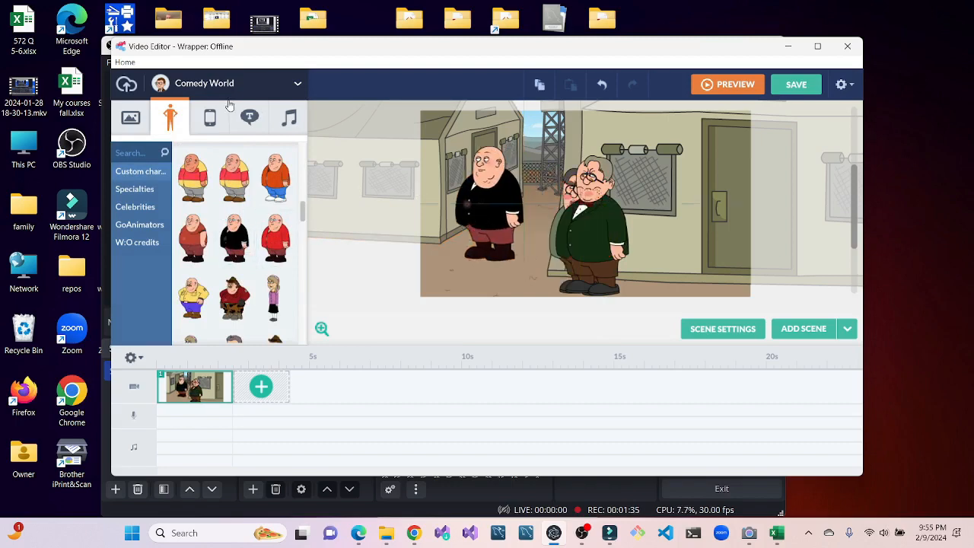
# - Give the bald character a movement path of about 458 px ending at the scene's lower right edge
pyautogui.click(490, 201)
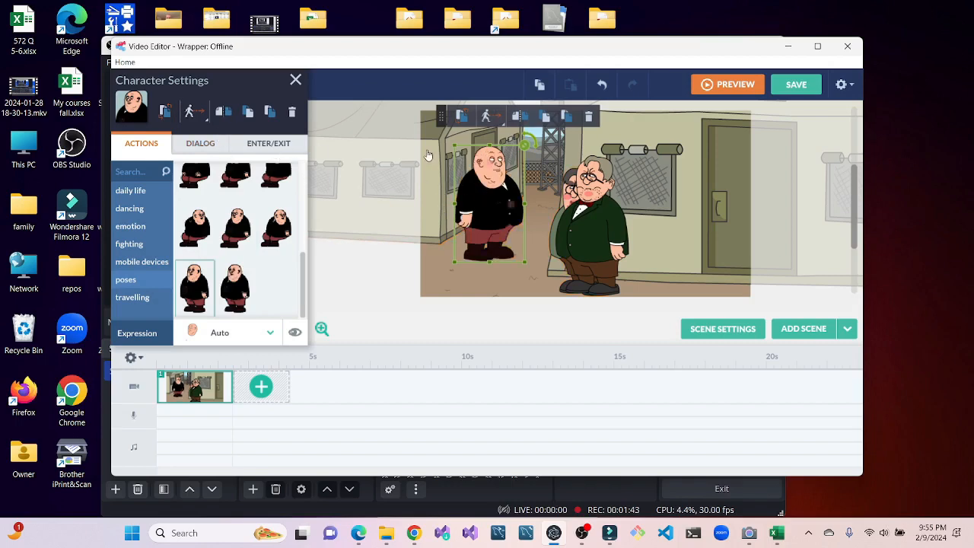
pyautogui.click(490, 126)
pyautogui.click(496, 168)
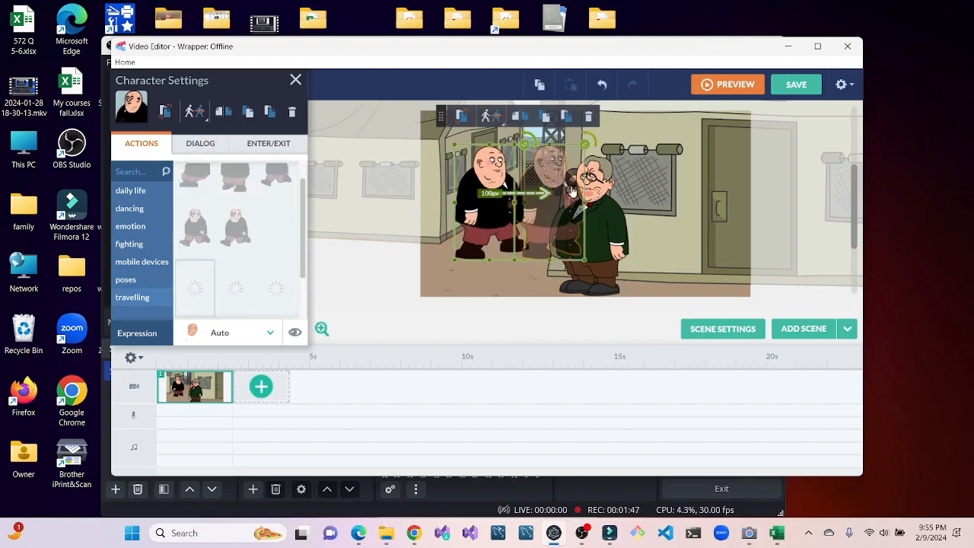
pyautogui.moveTo(573, 193); pyautogui.dragTo(753, 246)
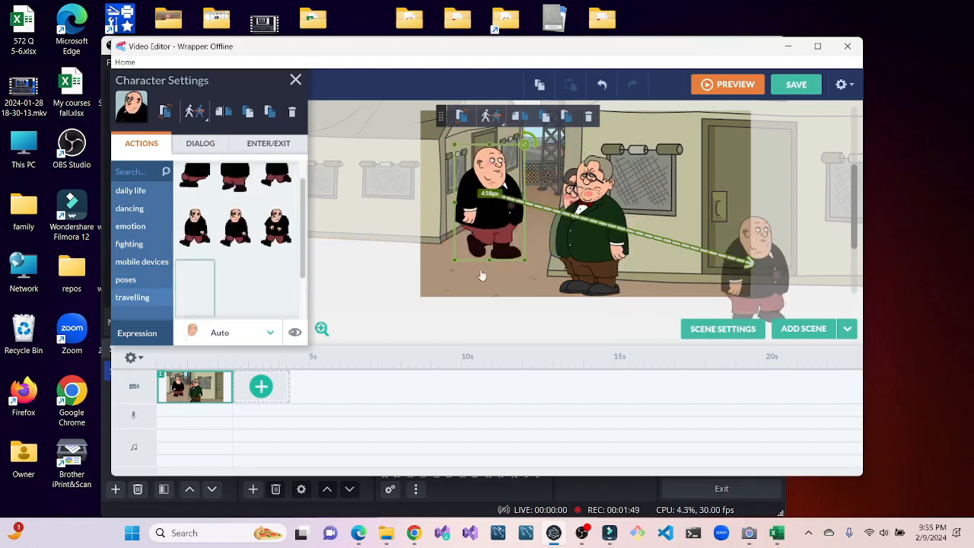
# - Add a second scene and place the large-headed custom character with curly brown hair and a blue outfit in it
pyautogui.click(254, 397)
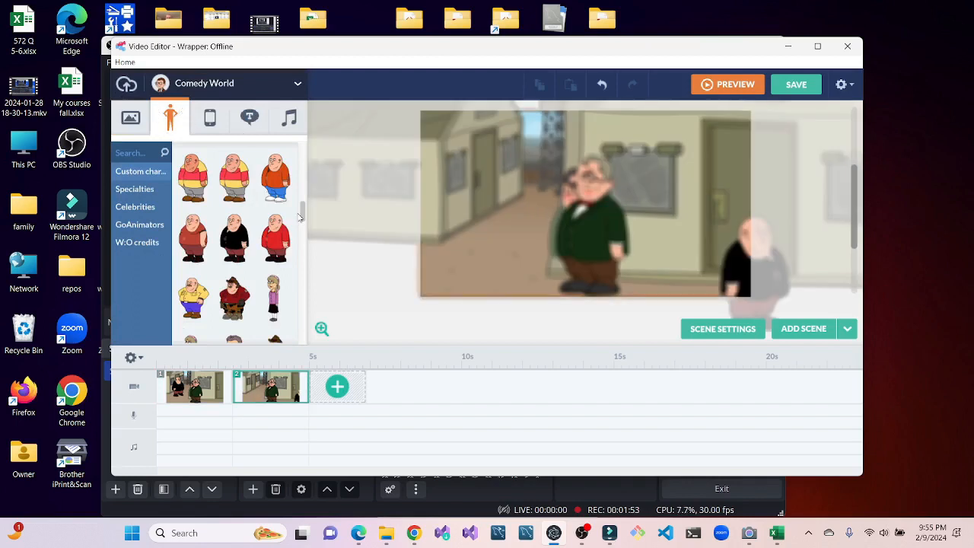
pyautogui.moveTo(302, 211); pyautogui.dragTo(303, 232)
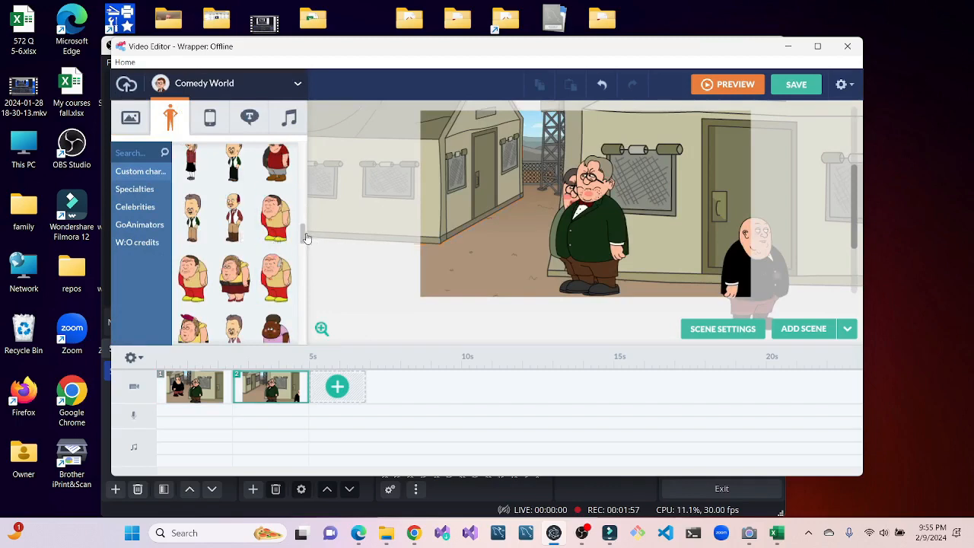
pyautogui.scroll(-1, 304, 234)
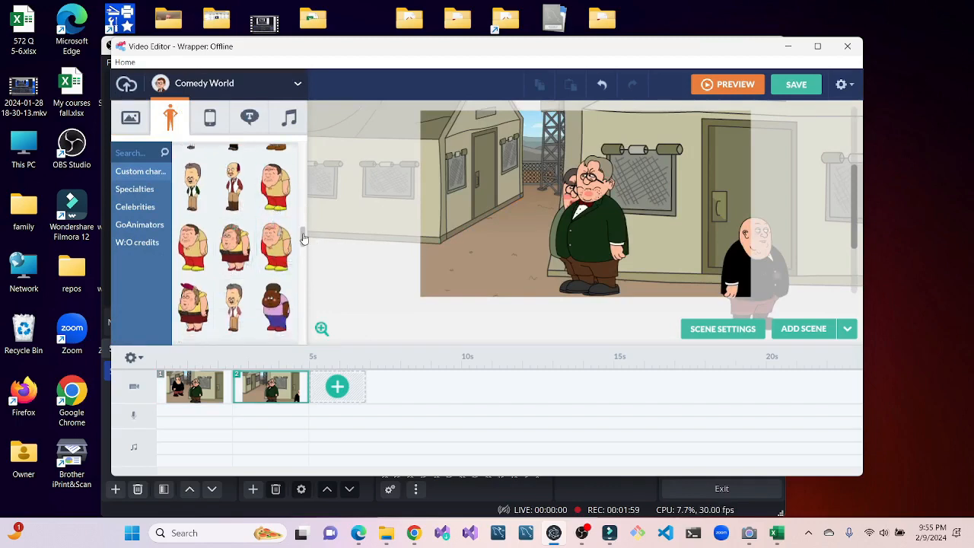
pyautogui.moveTo(302, 239); pyautogui.dragTo(312, 275)
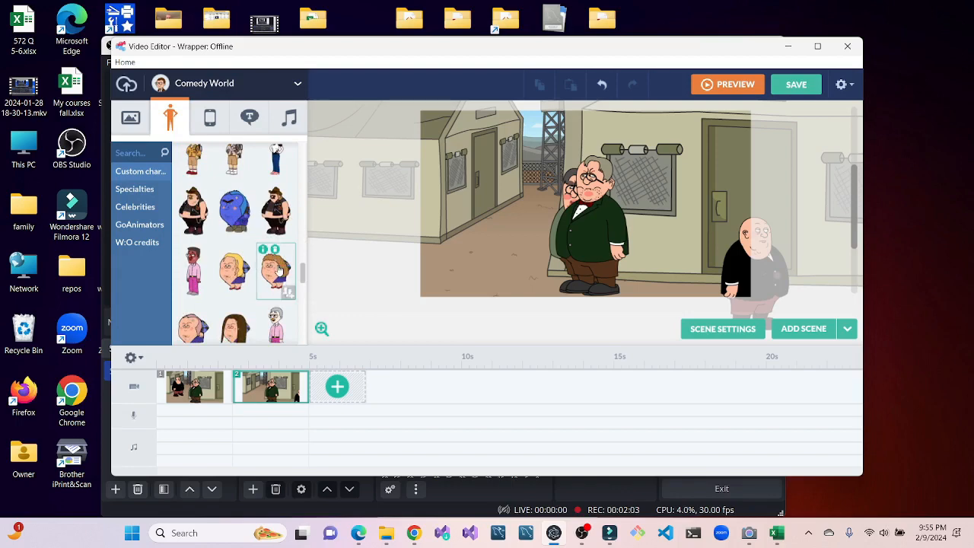
pyautogui.click(278, 270)
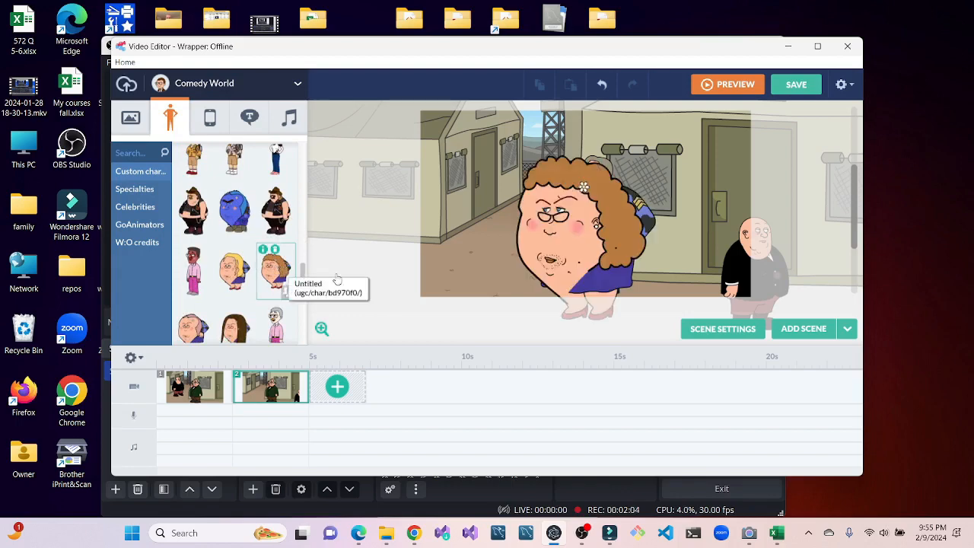
# - Record a microphone dialog clip of about 4 seconds for the curly-haired character and add it as the voice
pyautogui.click(570, 242)
pyautogui.click(570, 242)
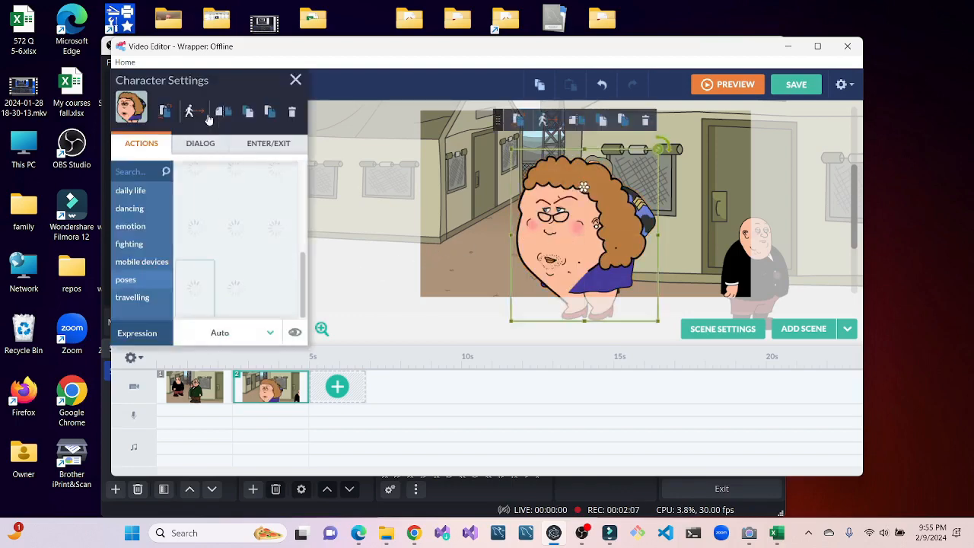
pyautogui.click(206, 146)
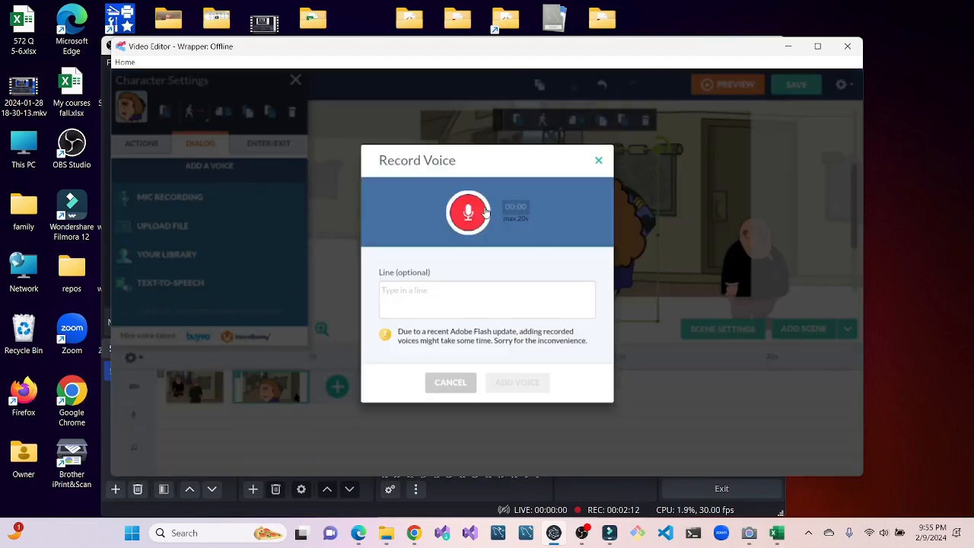
pyautogui.click(484, 212)
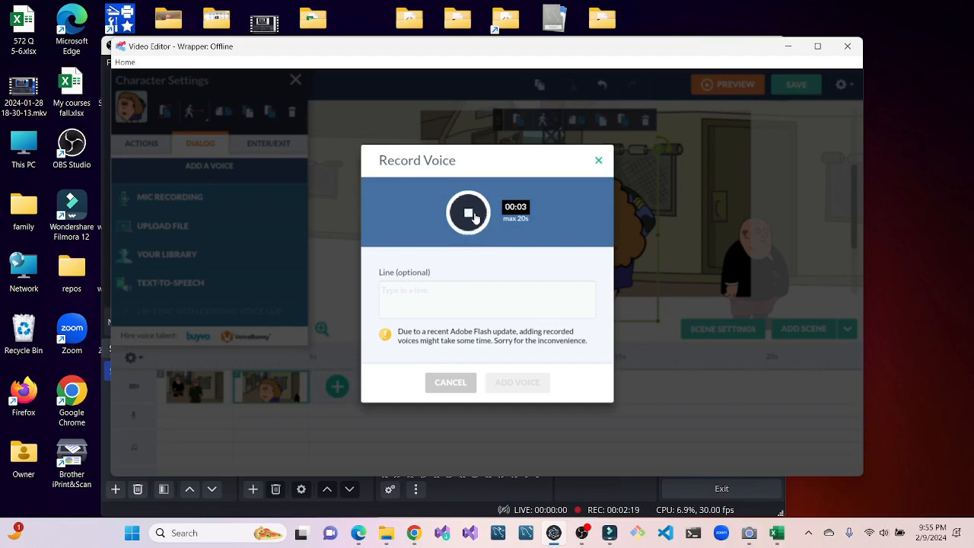
pyautogui.click(473, 216)
pyautogui.click(532, 420)
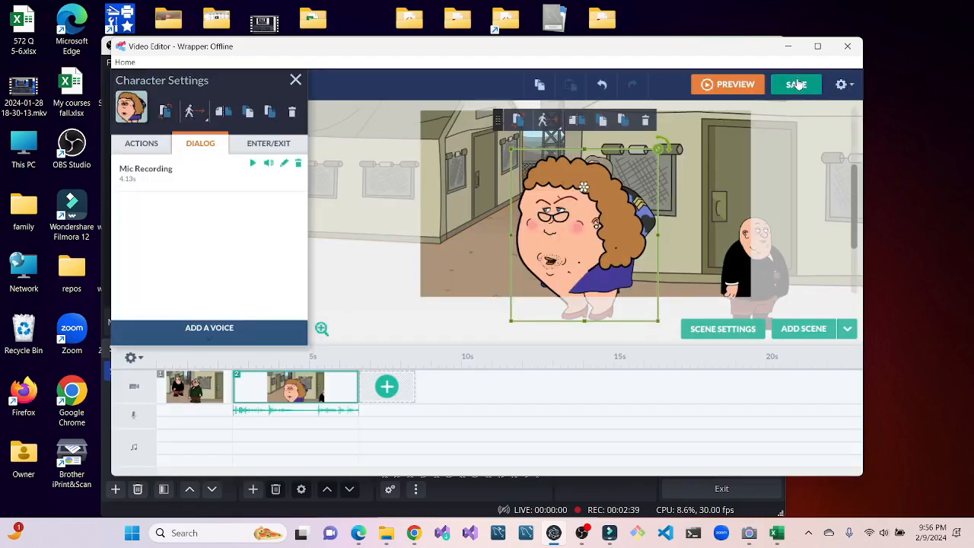
# - Save the video as a draft titled BEST VIDEO EVER and close the editor
pyautogui.click(797, 84)
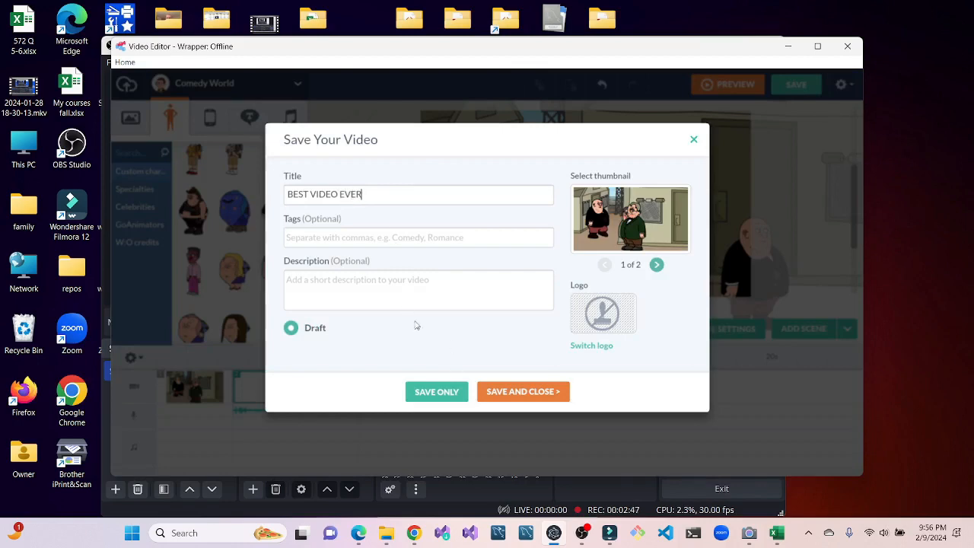
pyautogui.click(516, 392)
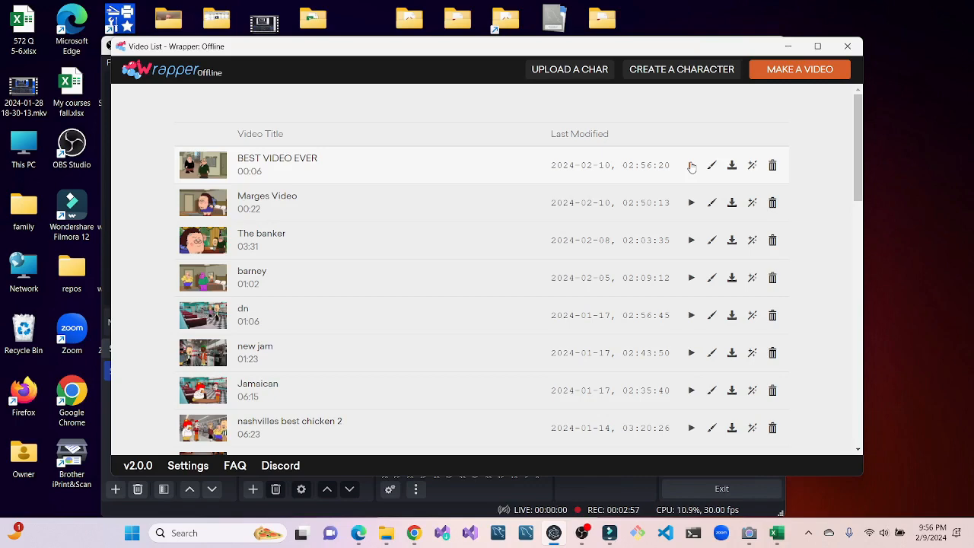
# - Play the BEST VIDEO EVER video through in a maximized player window and stop the playback
pyautogui.click(690, 165)
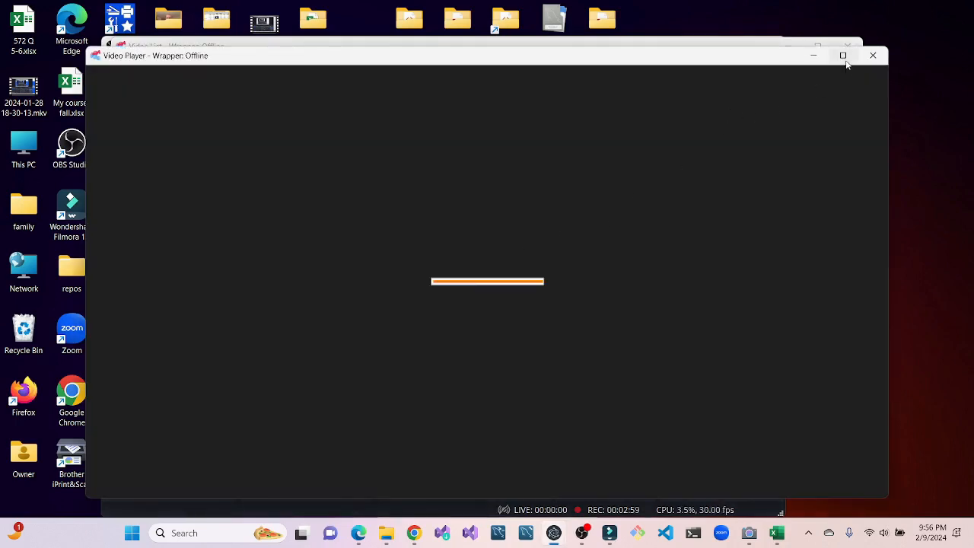
pyautogui.click(843, 57)
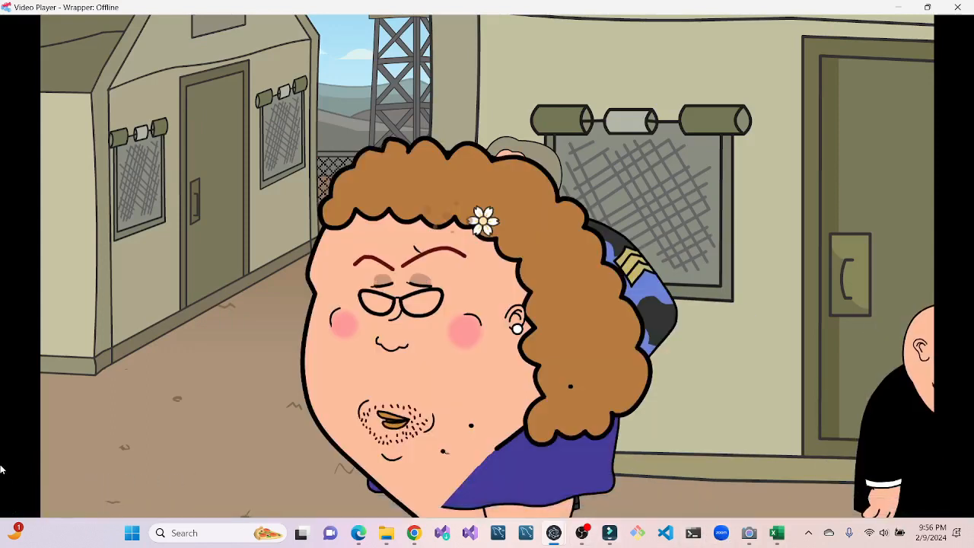
pyautogui.moveTo(12, 467)
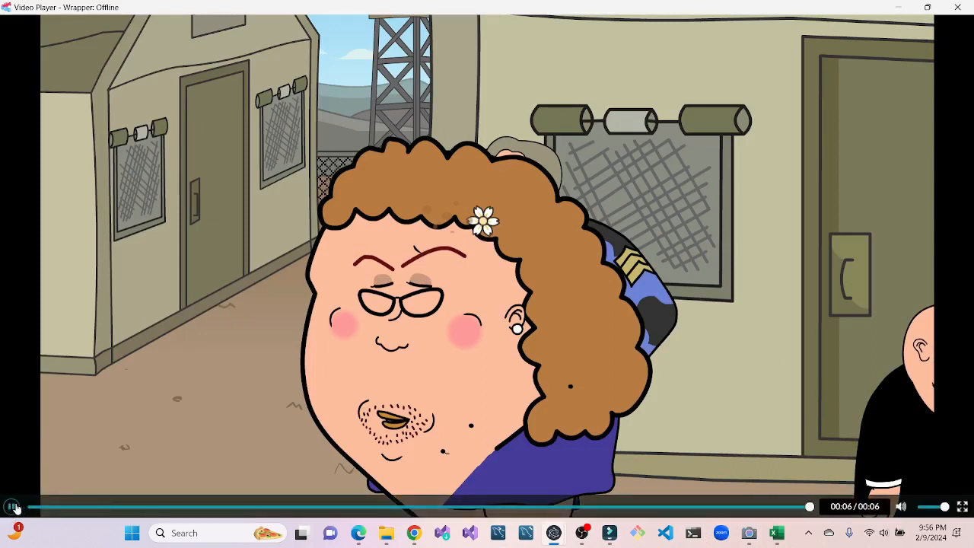
pyautogui.click(12, 507)
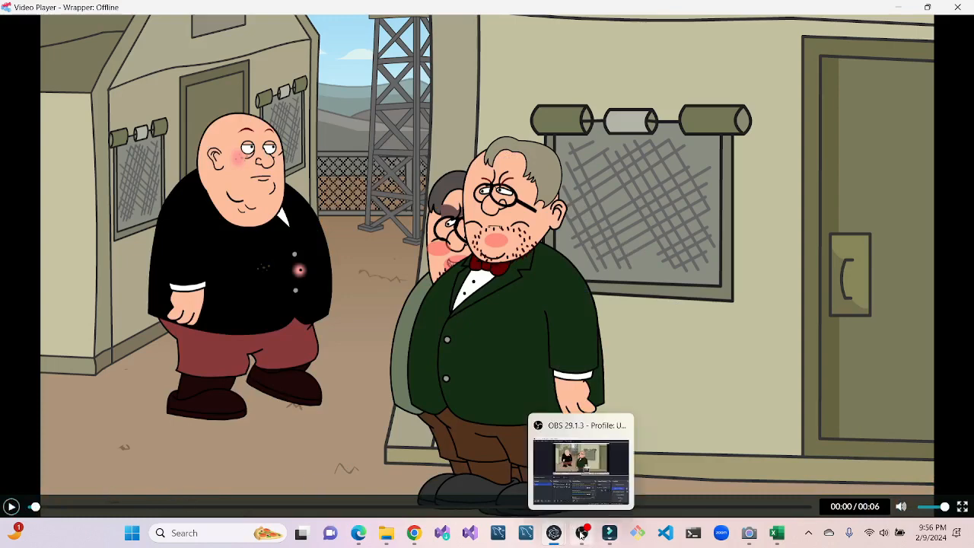
# - Switch to OBS, show its saved recordings in the Videos folder, and minimize the folder window
pyautogui.click(580, 534)
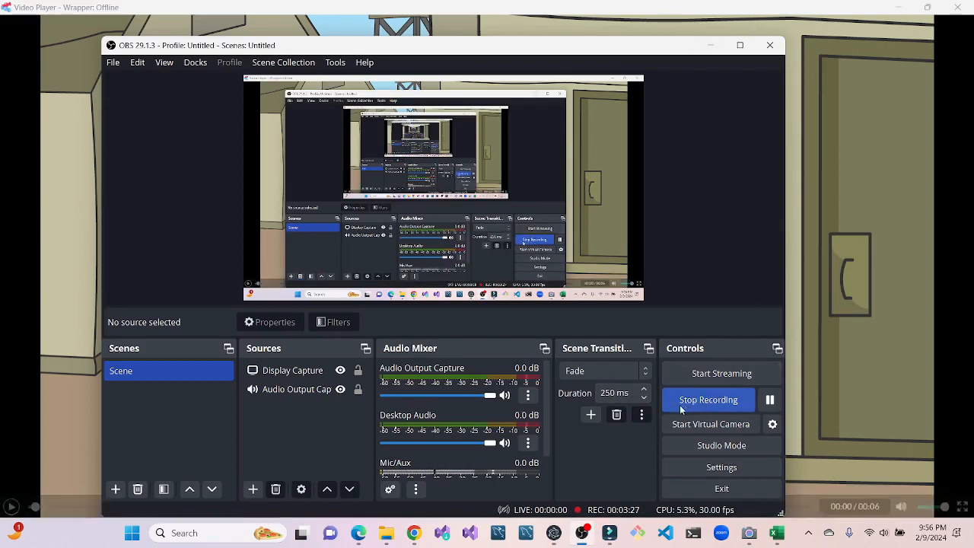
pyautogui.click(709, 44)
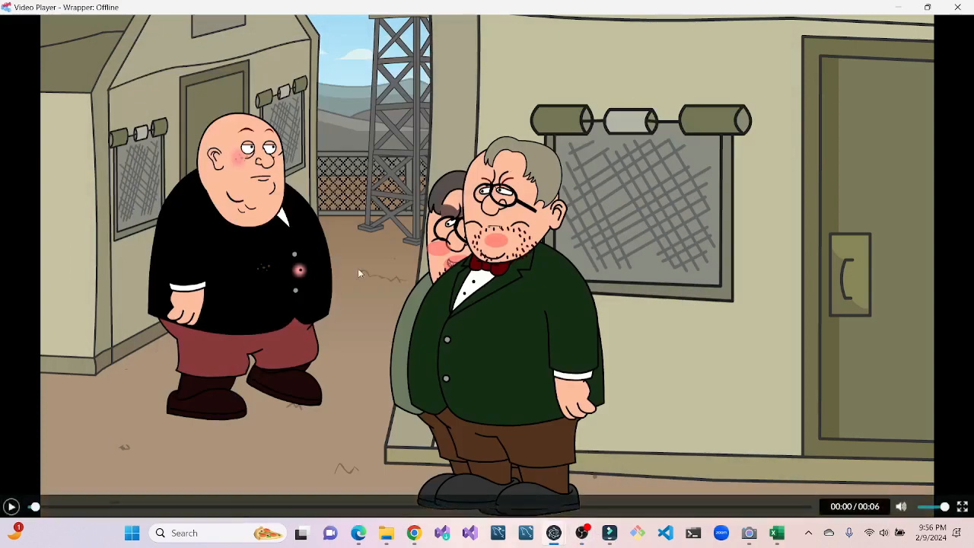
pyautogui.click(581, 535)
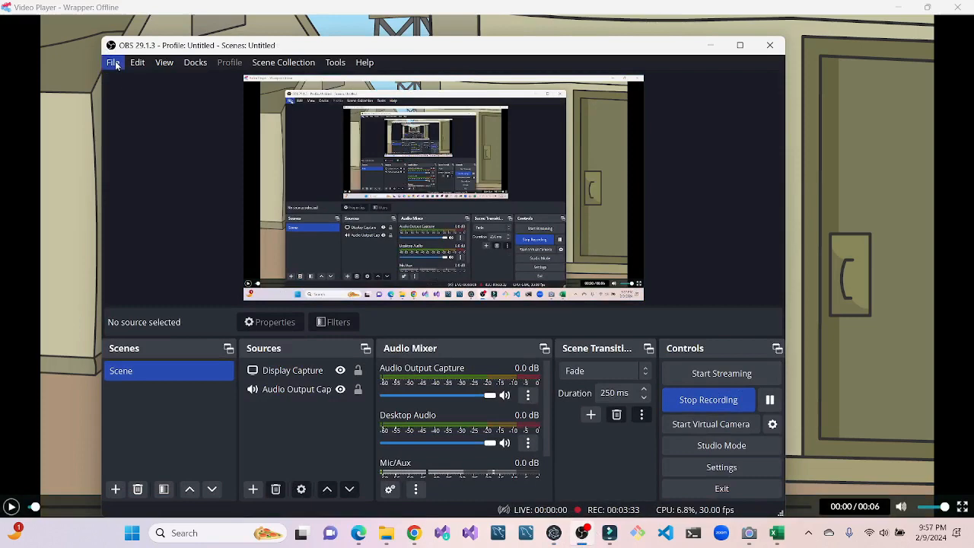
pyautogui.click(113, 62)
pyautogui.click(134, 81)
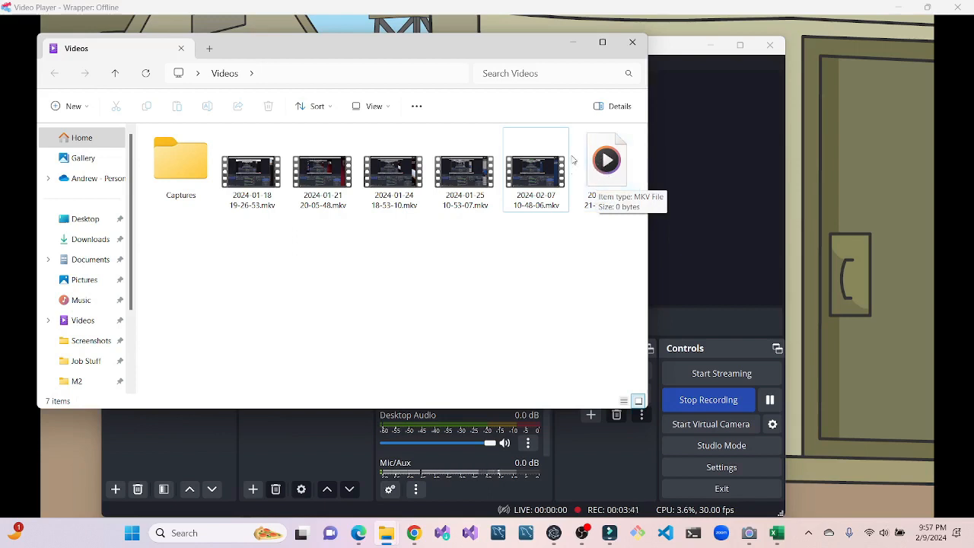
pyautogui.click(573, 44)
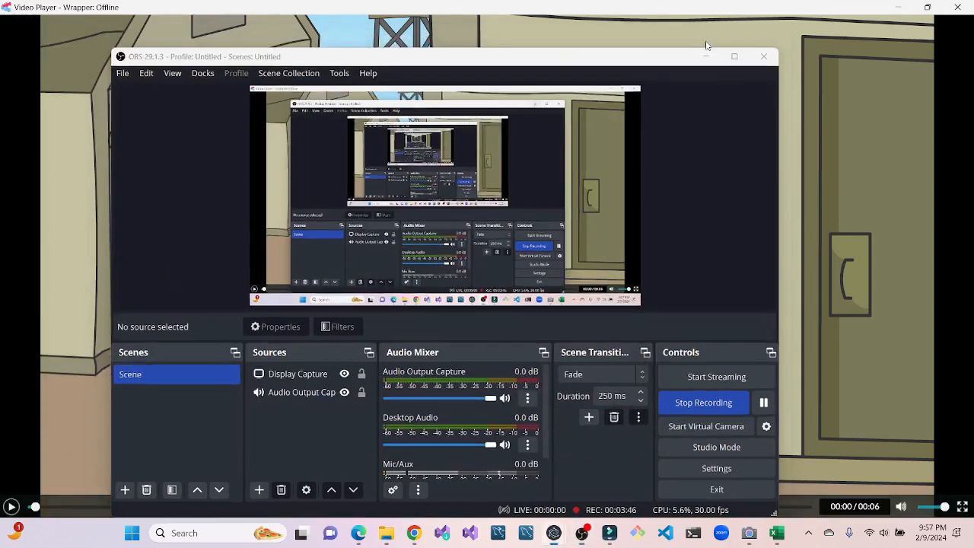
# - Bring OBS back up and examine the Display Capture and Audio Output Capture sources and the Audio Mixer channels, including Mic/Aux
pyautogui.click(706, 56)
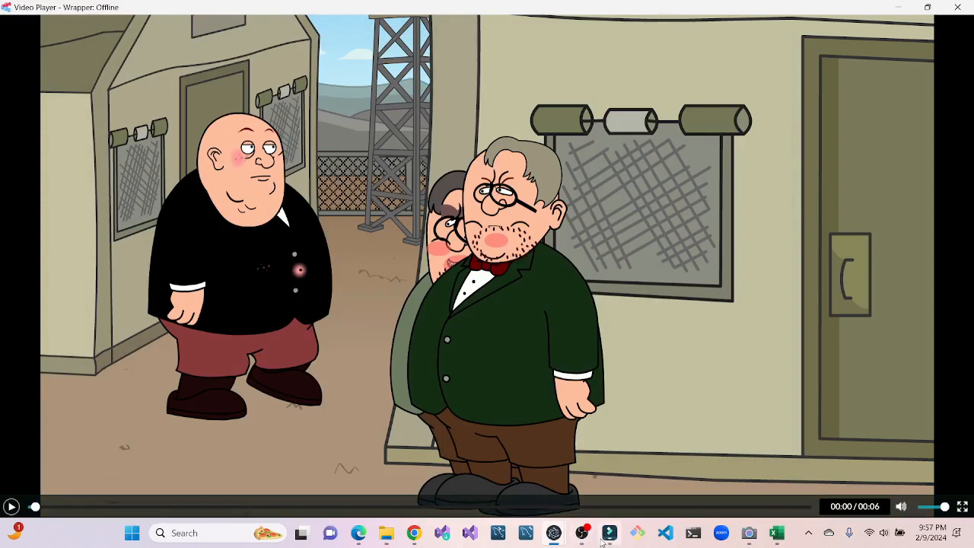
pyautogui.moveTo(599, 543)
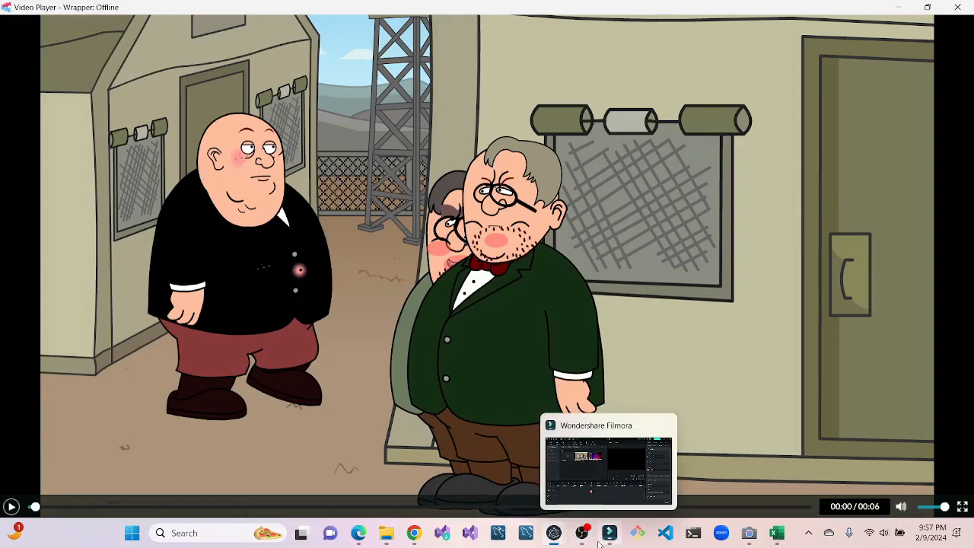
pyautogui.click(582, 533)
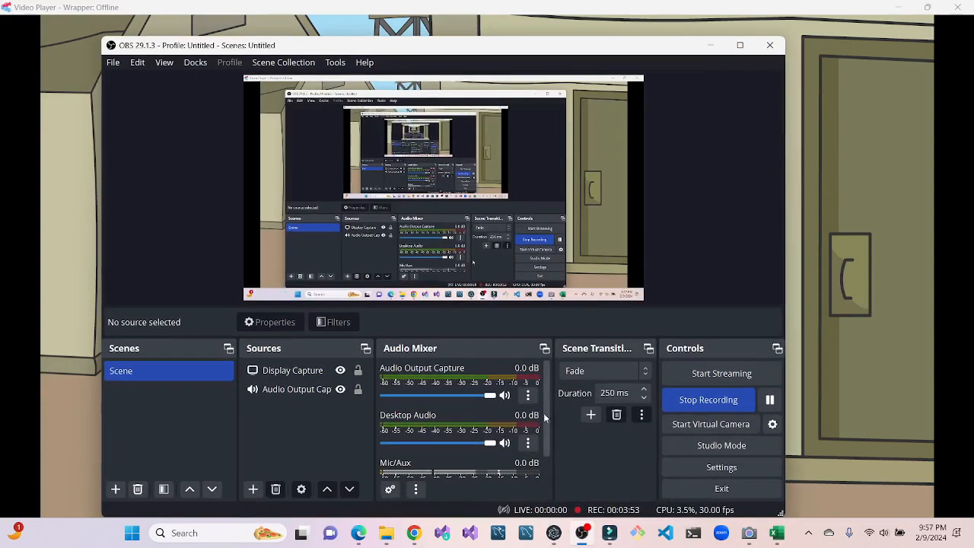
pyautogui.scroll(-2, 535, 445)
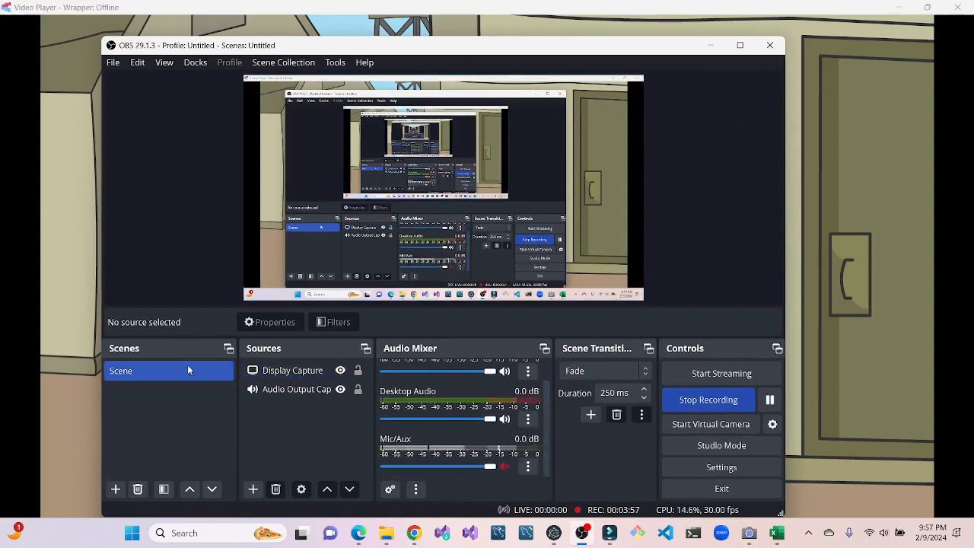
pyautogui.click(274, 372)
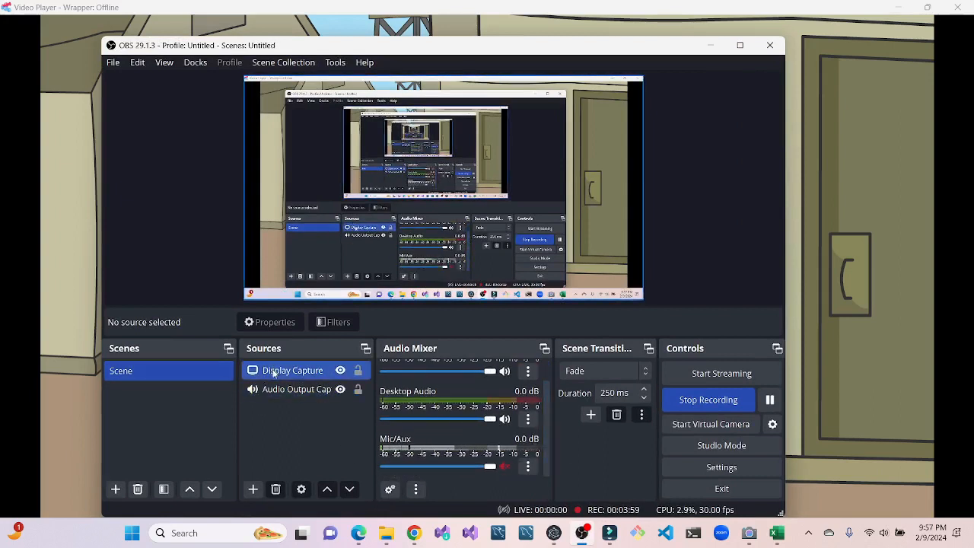
pyautogui.click(278, 389)
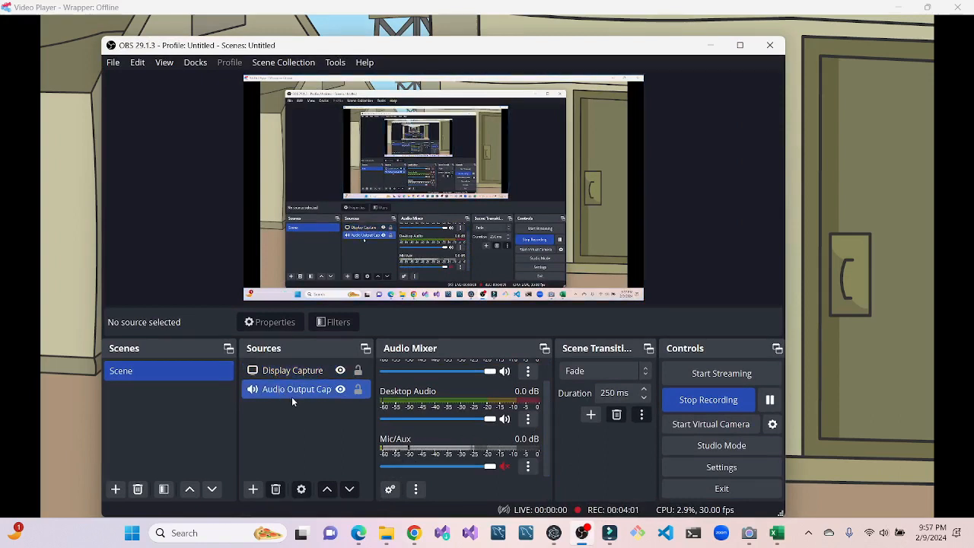
pyautogui.click(292, 398)
pyautogui.scroll(2, 540, 399)
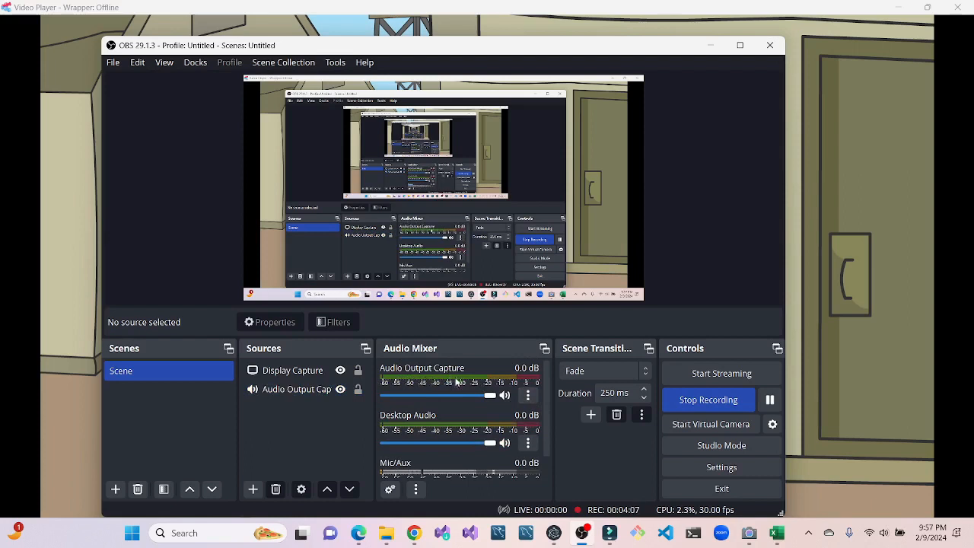
pyautogui.scroll(-1, 424, 431)
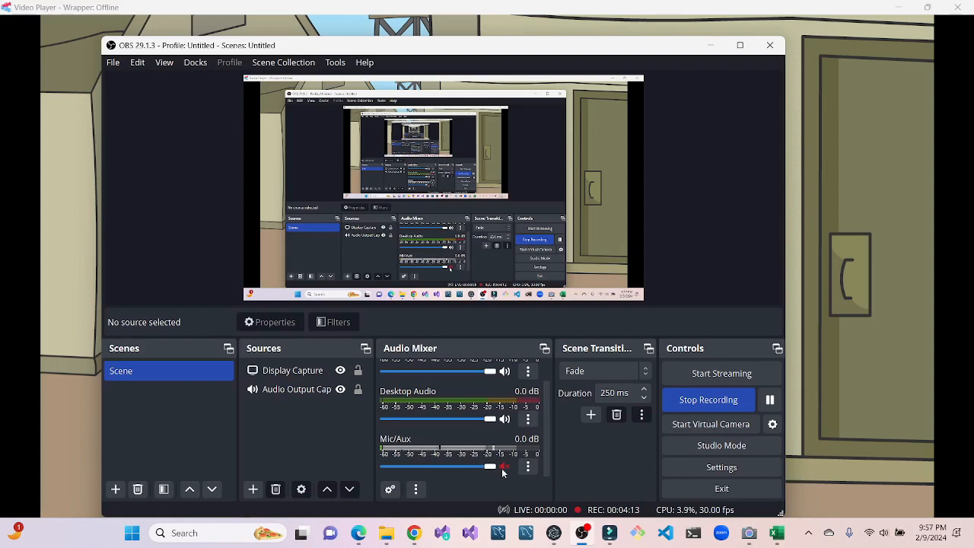
pyautogui.scroll(1, 452, 445)
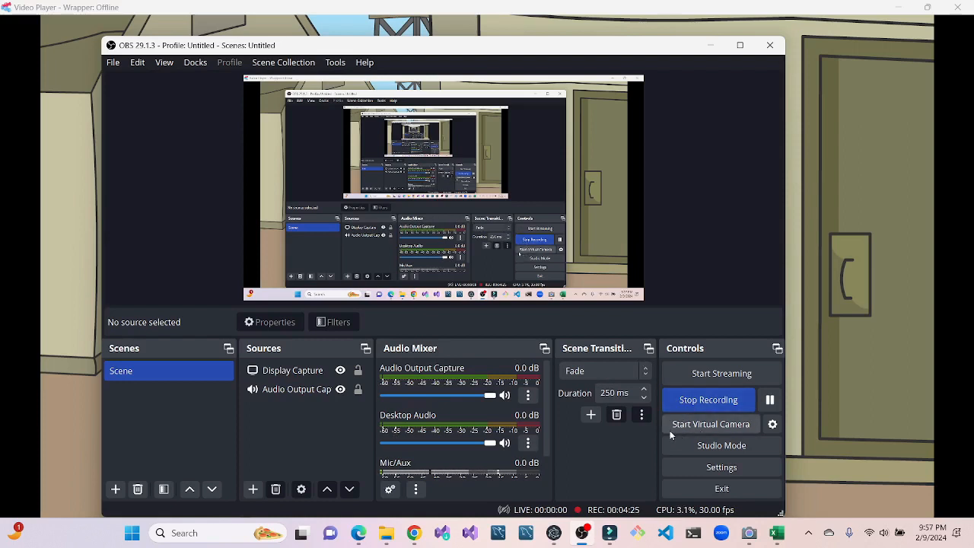
pyautogui.moveTo(577, 536)
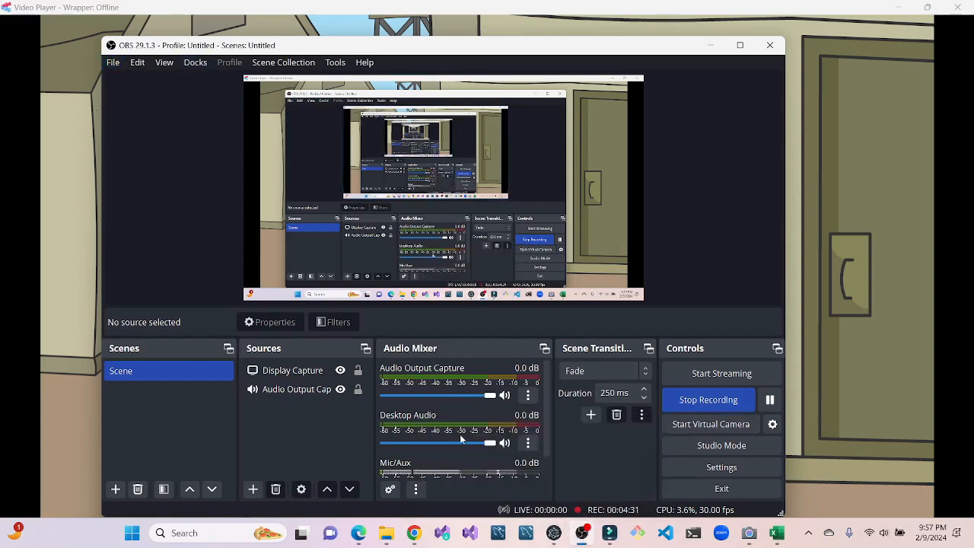
pyautogui.click(613, 537)
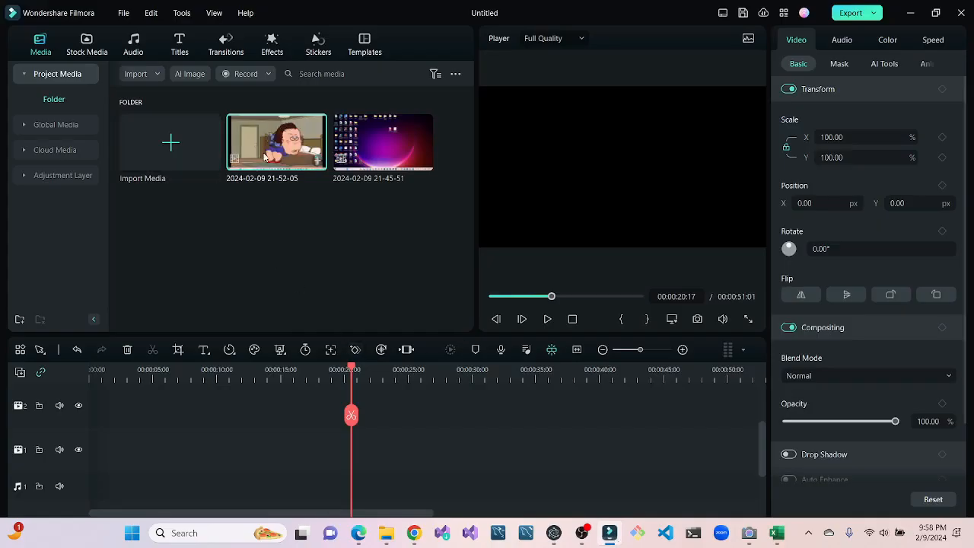
pyautogui.moveTo(273, 155)
pyautogui.mouseDown()
pyautogui.moveTo(186, 380)
pyautogui.moveTo(124, 441)
pyautogui.moveTo(60, 409)
pyautogui.moveTo(54, 426)
pyautogui.moveTo(271, 221)
pyautogui.moveTo(274, 168)
pyautogui.mouseUp()
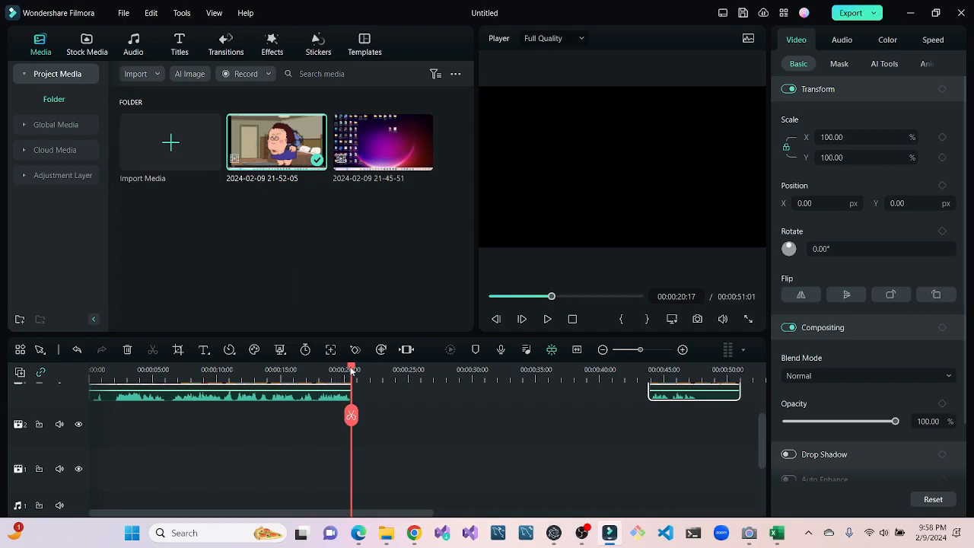
pyautogui.moveTo(352, 371); pyautogui.dragTo(2, 361)
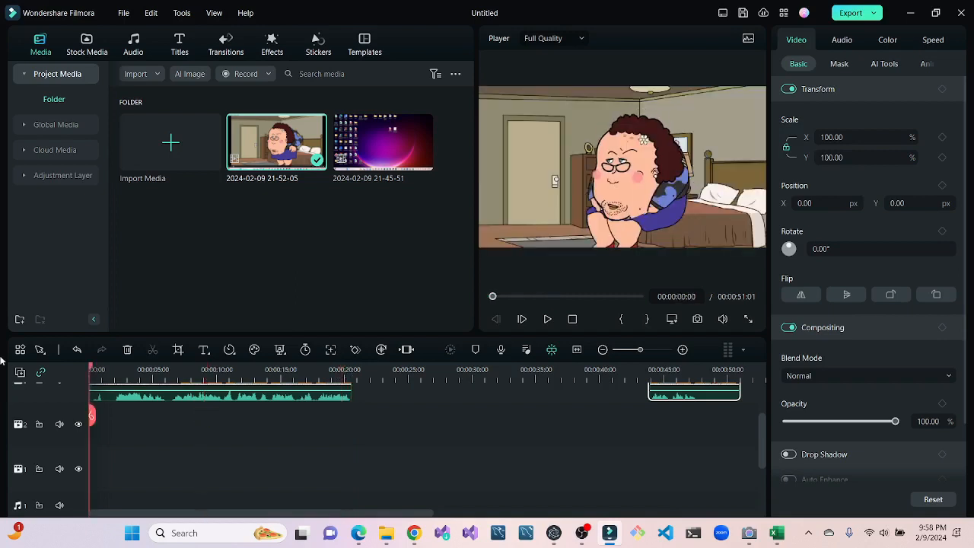
pyautogui.scroll(2, 301, 478)
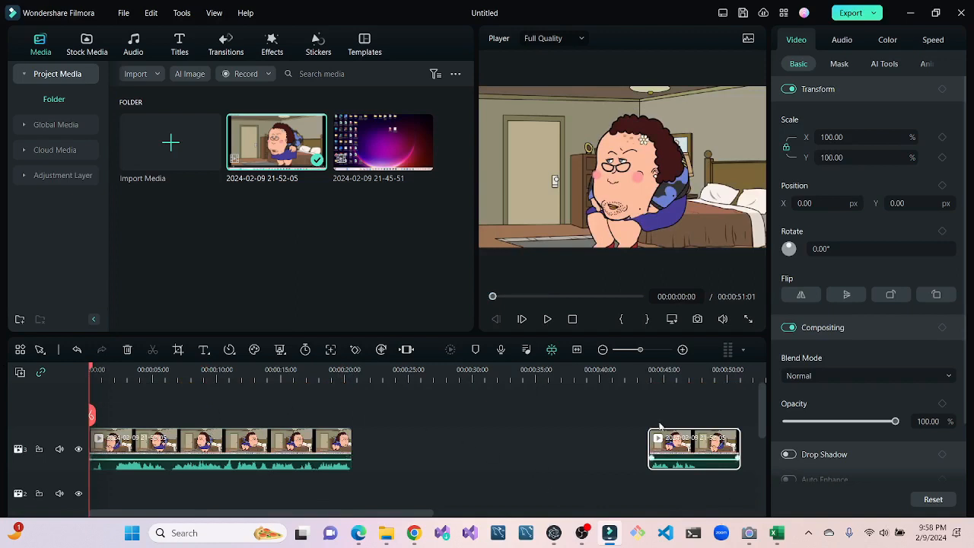
pyautogui.click(210, 370)
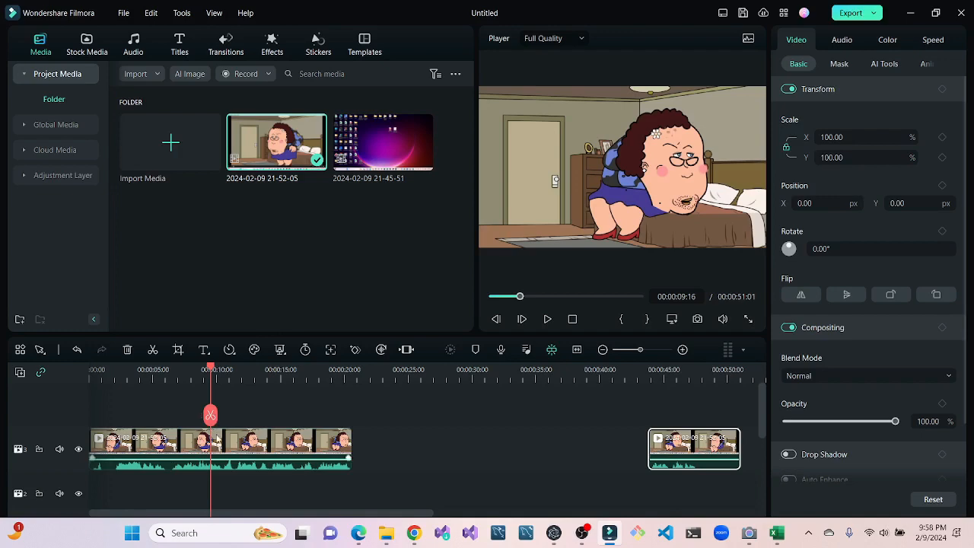
# - Crop the selected short clip at the end of the timeline to about 1111 x 625 at 16:9 around the bedroom scene
pyautogui.click(177, 349)
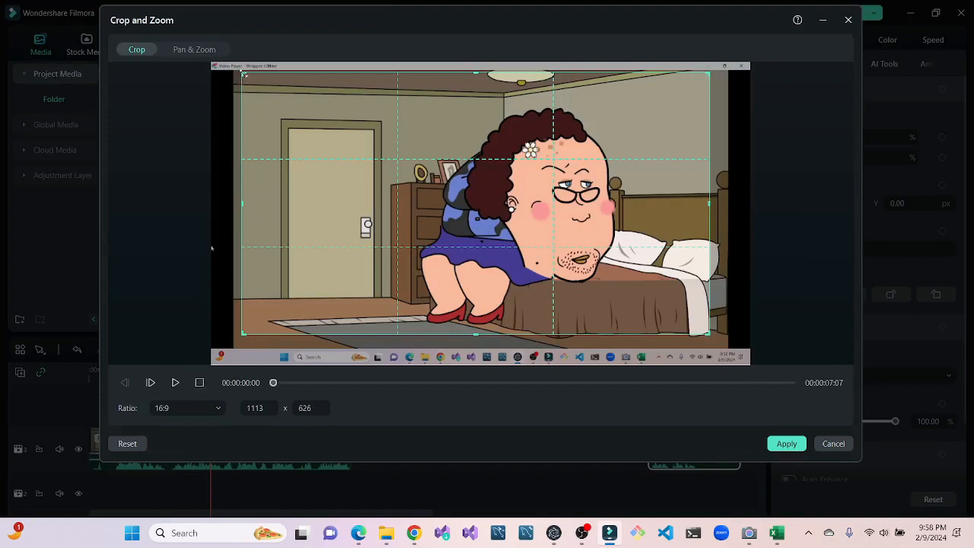
pyautogui.moveTo(244, 74); pyautogui.dragTo(61, 2)
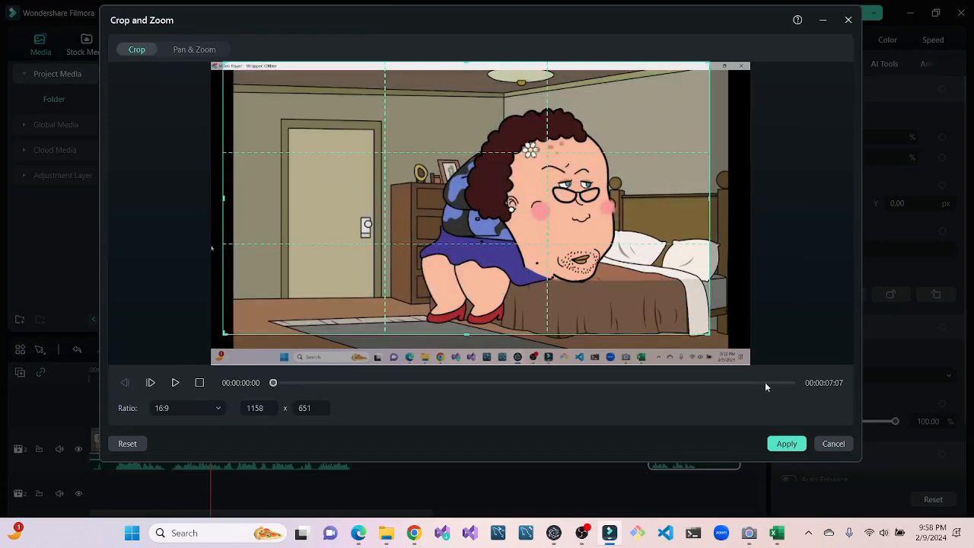
pyautogui.moveTo(711, 335); pyautogui.dragTo(791, 387)
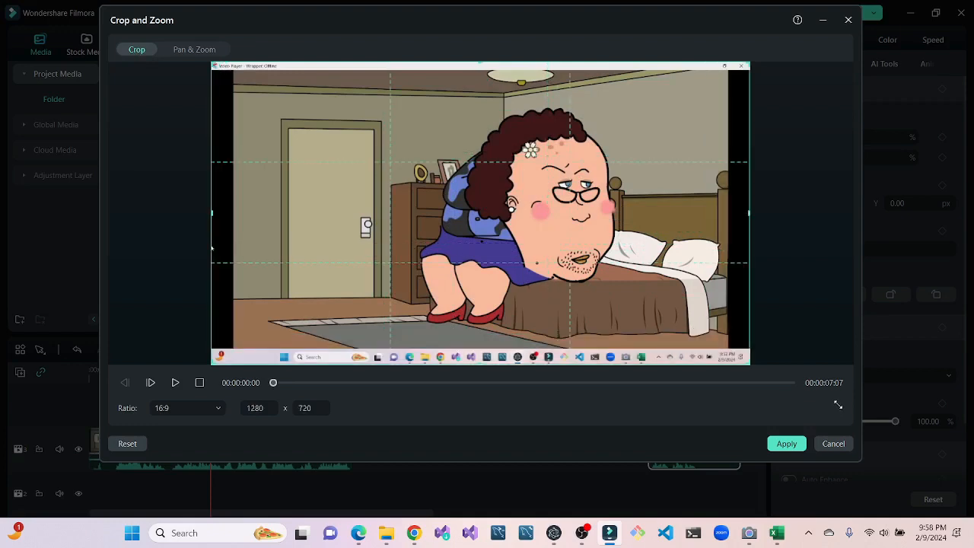
pyautogui.moveTo(758, 348); pyautogui.dragTo(677, 322)
pyautogui.moveTo(400, 180); pyautogui.dragTo(442, 205)
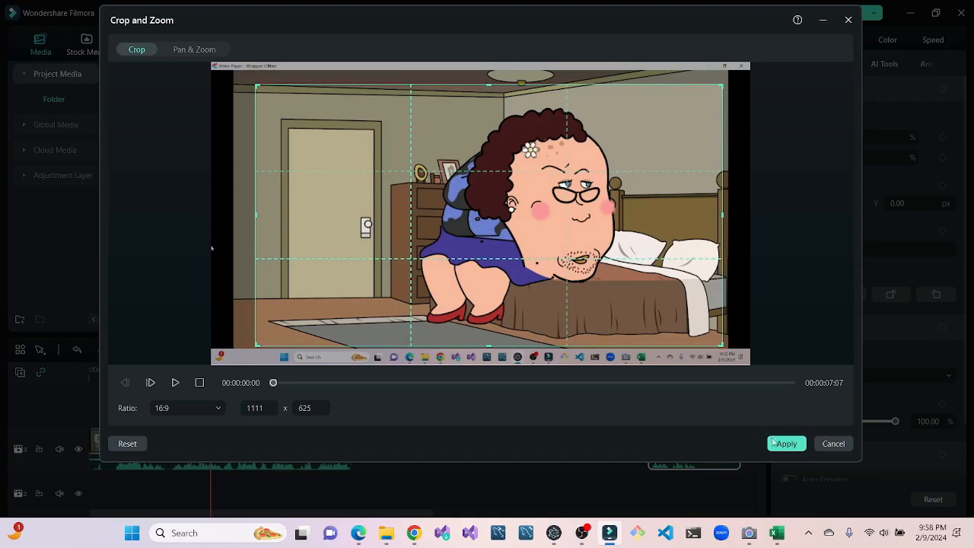
pyautogui.click(780, 445)
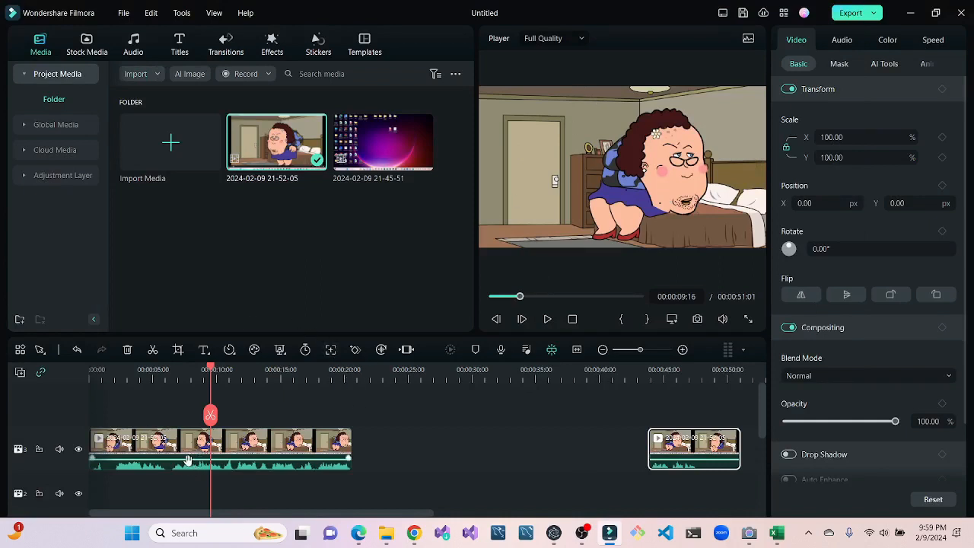
# - Name the local export output THE BEST VIDEO EVER and close the export settings without exporting
pyautogui.click(846, 14)
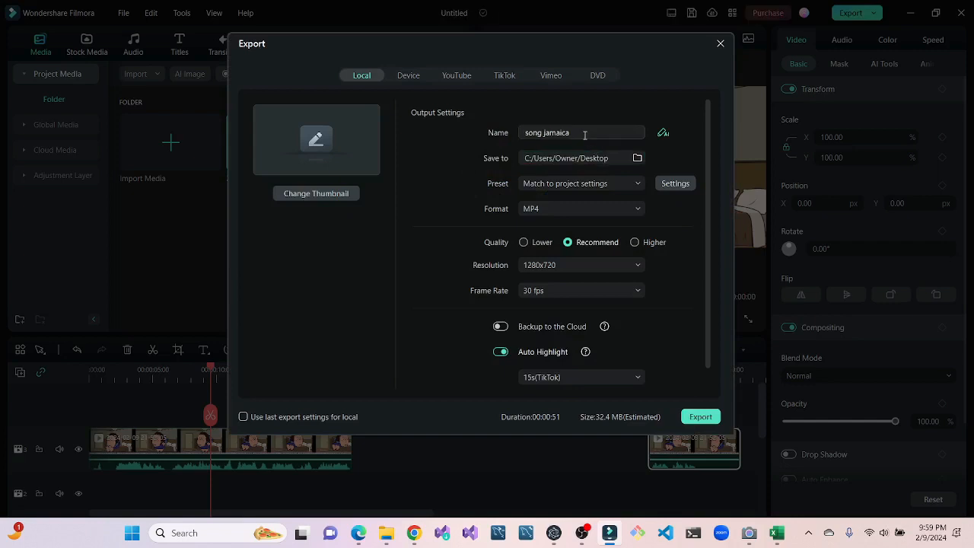
pyautogui.moveTo(584, 135); pyautogui.dragTo(469, 144)
pyautogui.press('BackSpace')
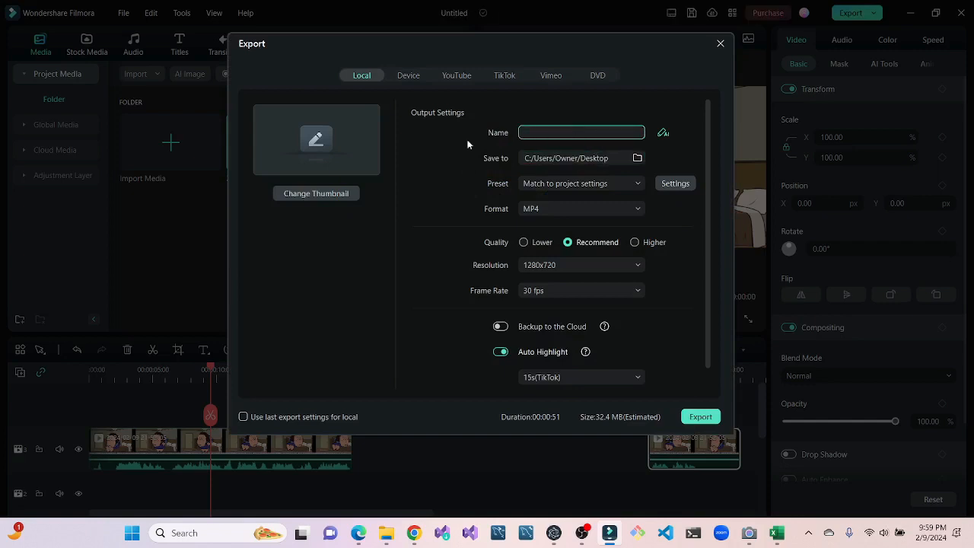
pyautogui.write('THE BEST VIDEO EVER')
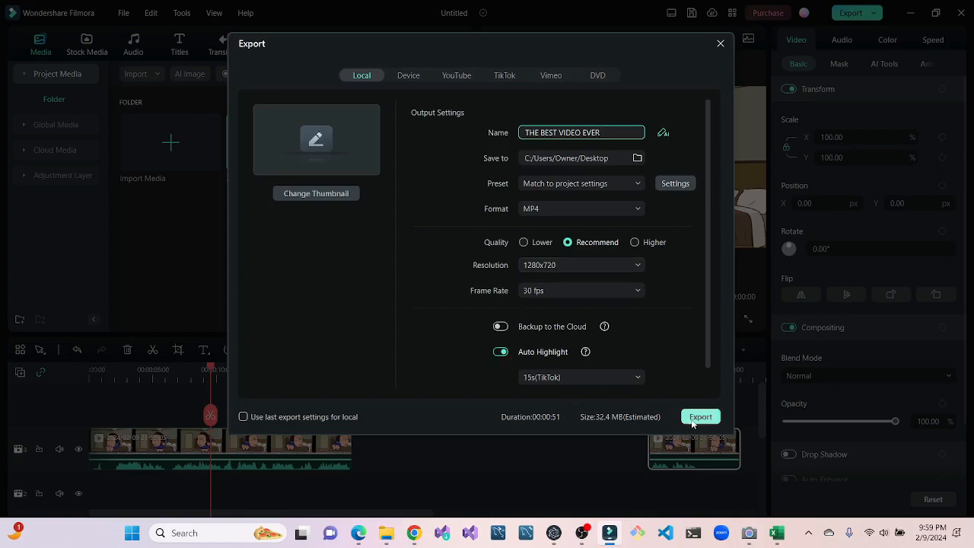
pyautogui.click(719, 45)
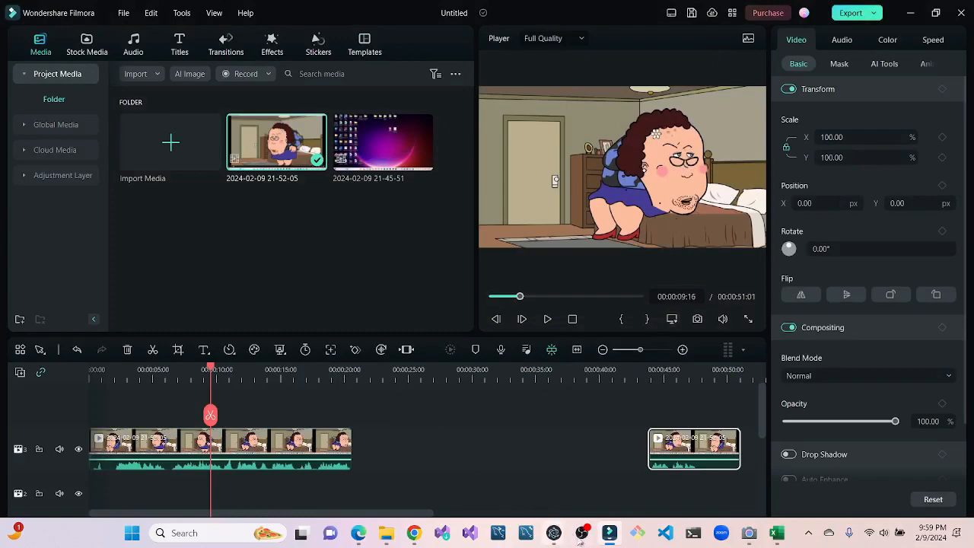
# - Switch to OBS and stop the screen recording
pyautogui.click(582, 532)
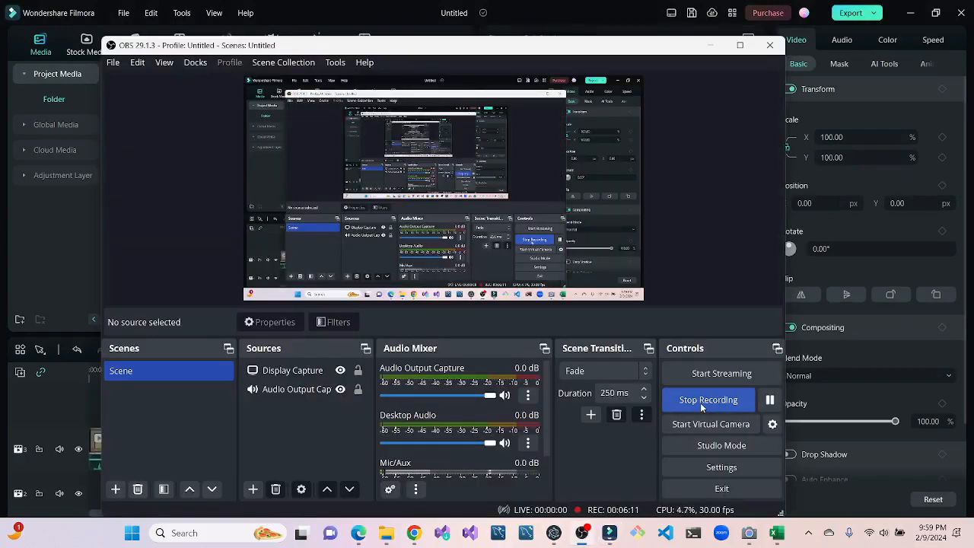
pyautogui.click(699, 402)
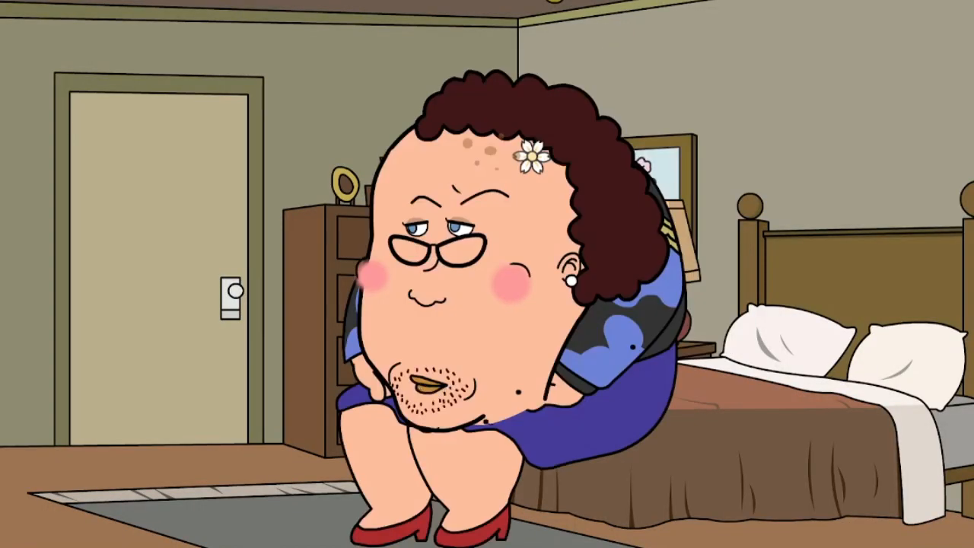
pyautogui.hotkey('alt', 'Tab')
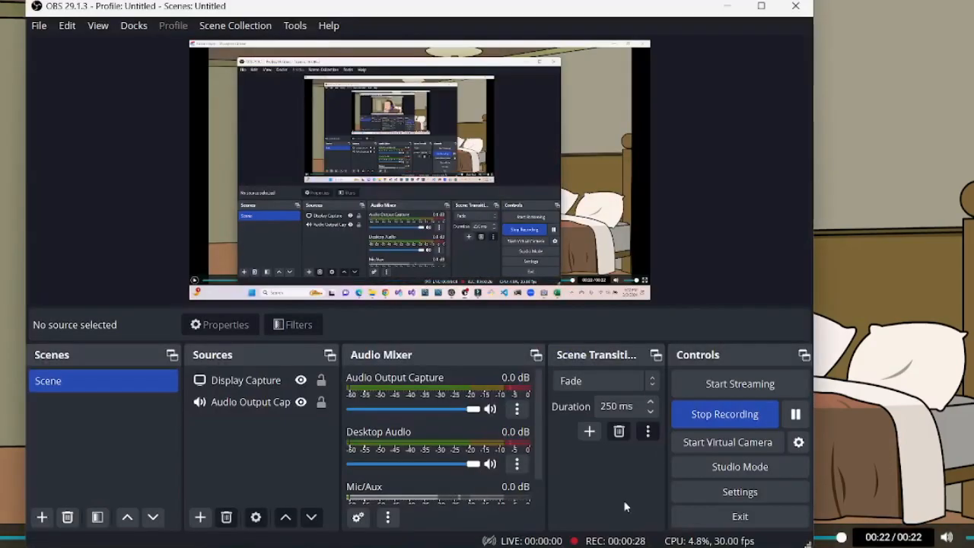